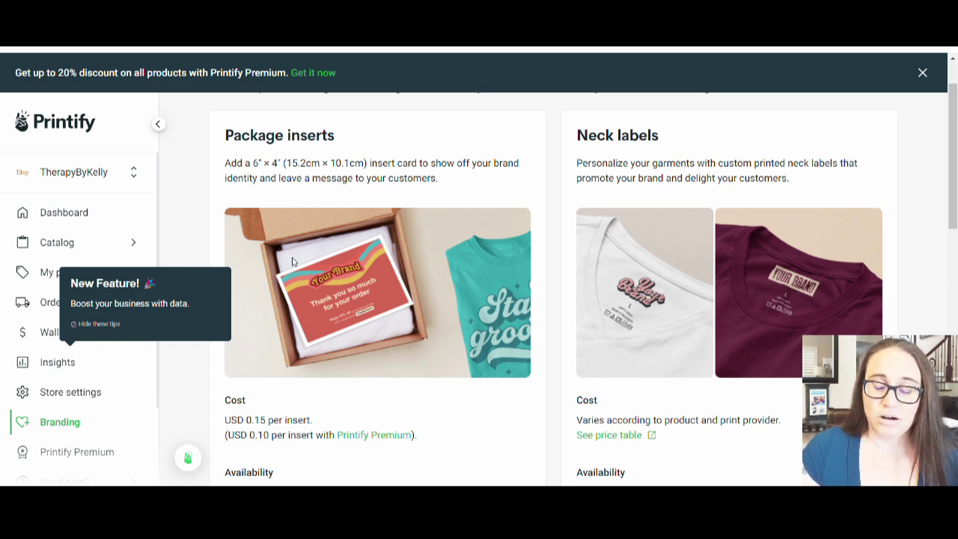
# - Review the package insert and neck label details on Printify's Branding page
pyautogui.scroll(-3, 292, 262)
pyautogui.scroll(3, 360, 211)
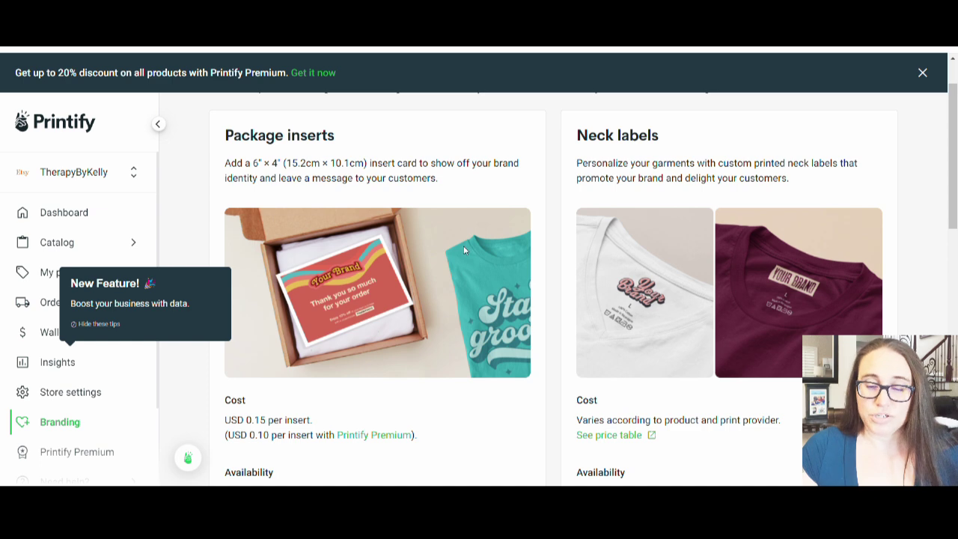
pyautogui.scroll(-3, 463, 249)
pyautogui.scroll(3, 462, 247)
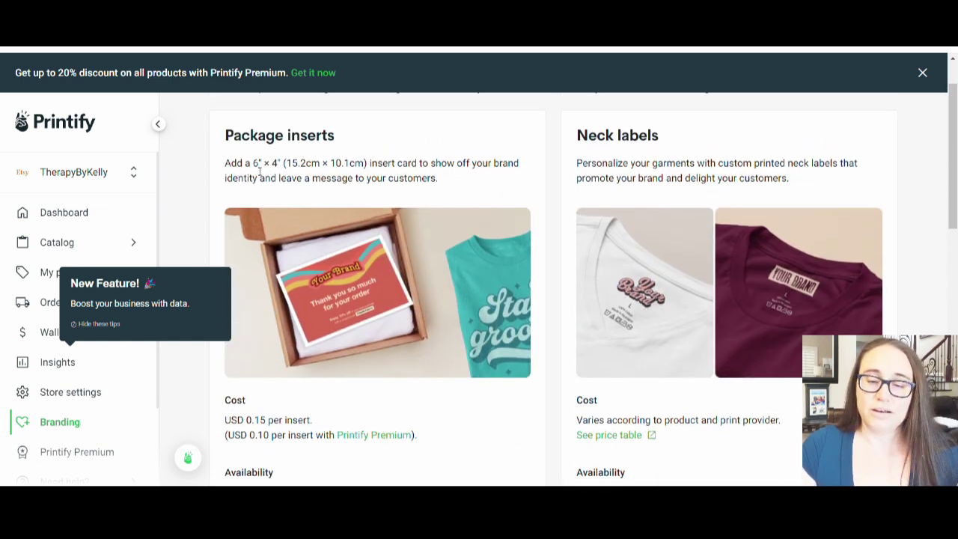
pyautogui.scroll(-1, 326, 210)
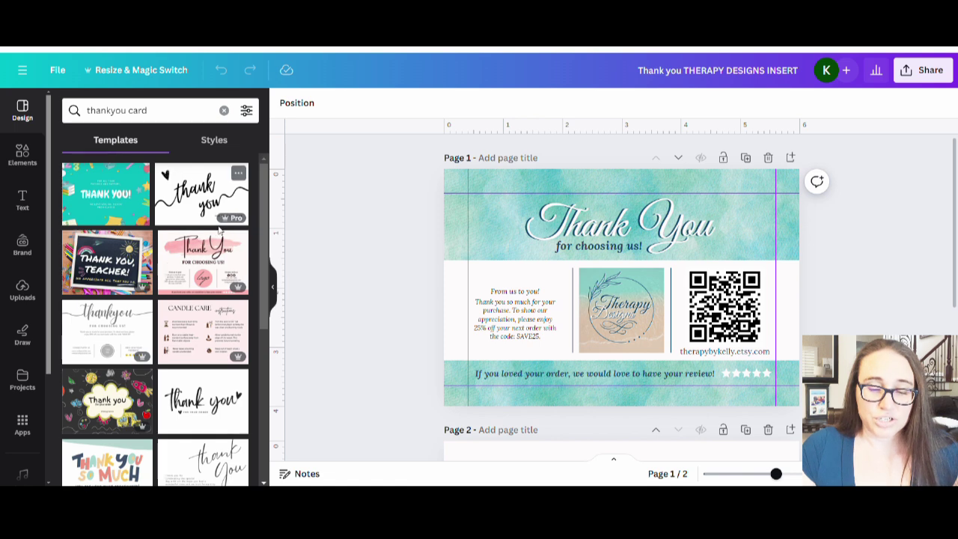
# - Browse the thank-you card templates in Canva and apply the Pink Minimalist Thank You For Purchase Card to blank page 2
pyautogui.scroll(-1, 219, 230)
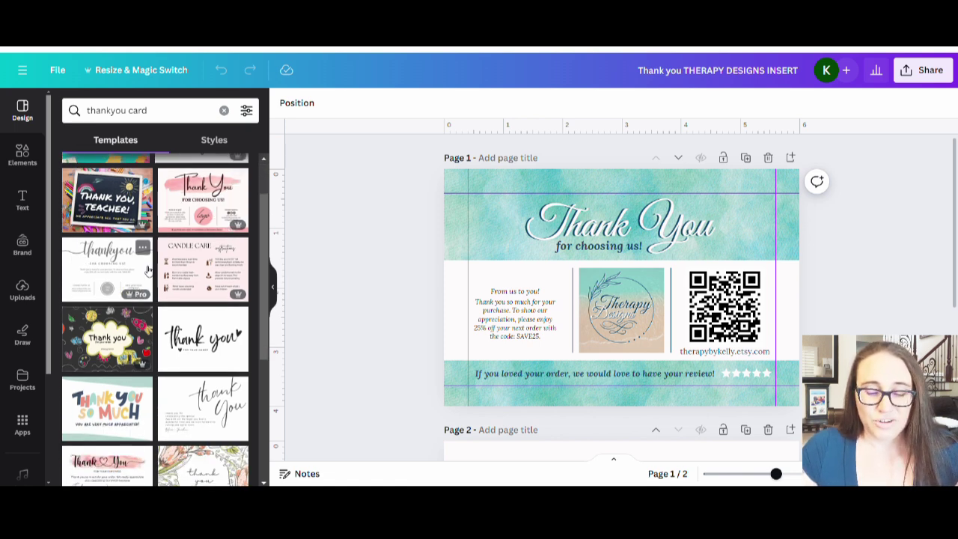
pyautogui.scroll(-1, 136, 284)
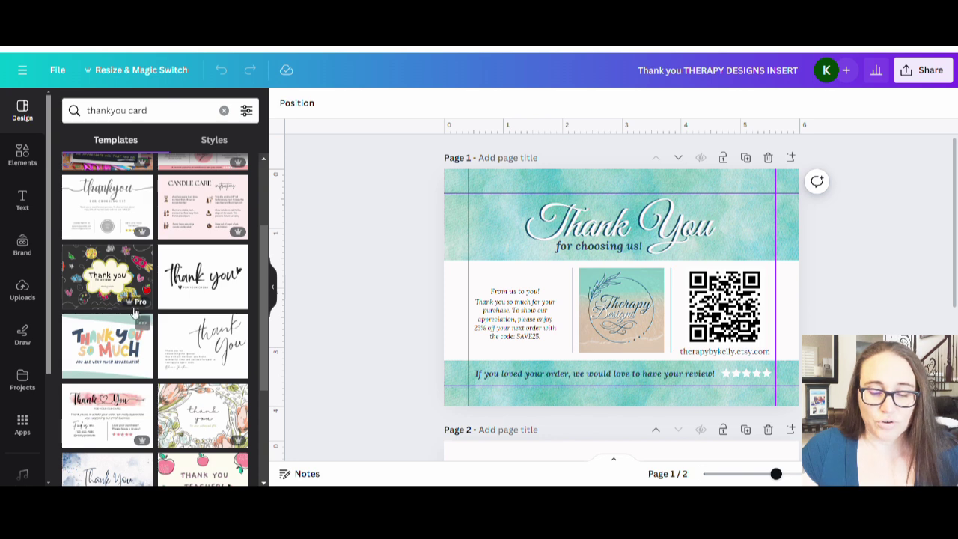
pyautogui.scroll(-1, 131, 316)
pyautogui.scroll(-4, 186, 314)
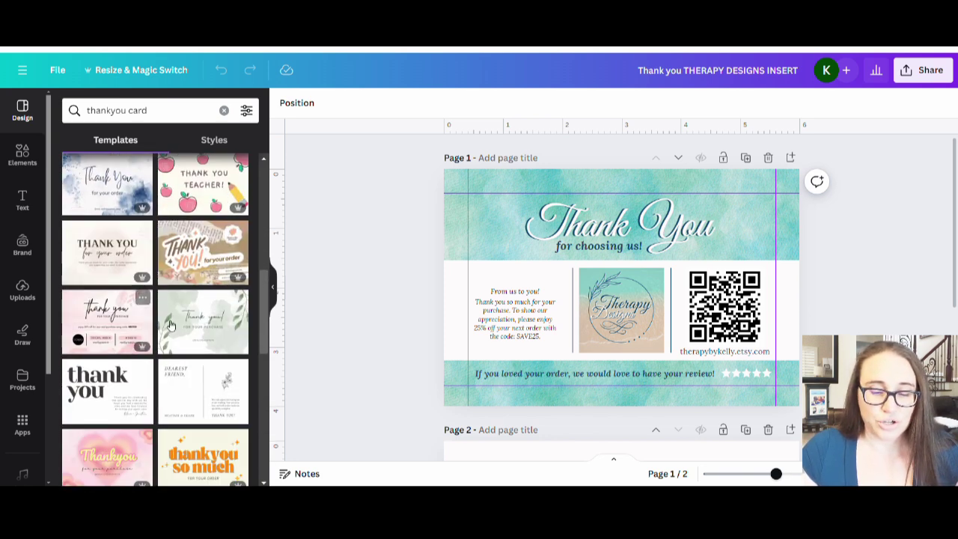
pyautogui.scroll(-2, 618, 225)
pyautogui.scroll(-4, 770, 285)
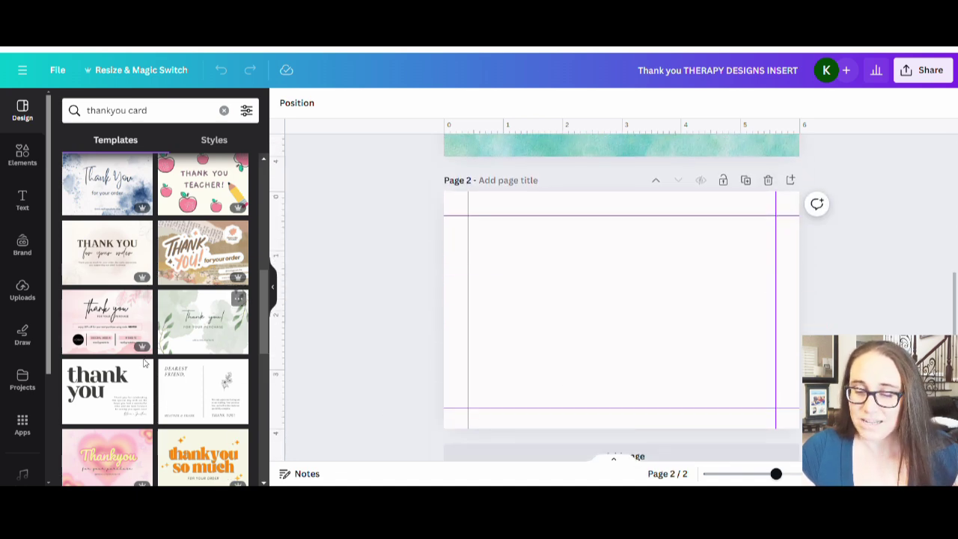
pyautogui.scroll(4, 107, 350)
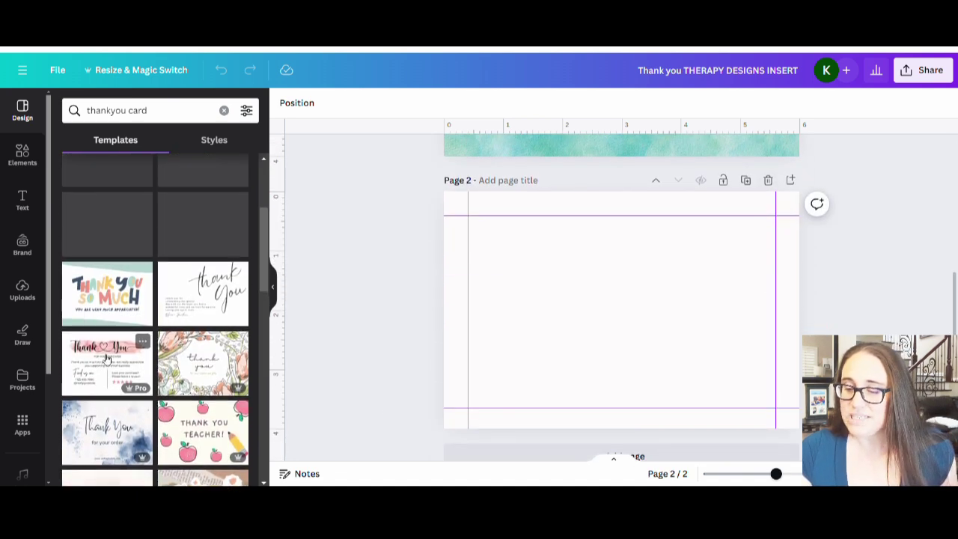
pyautogui.click(107, 350)
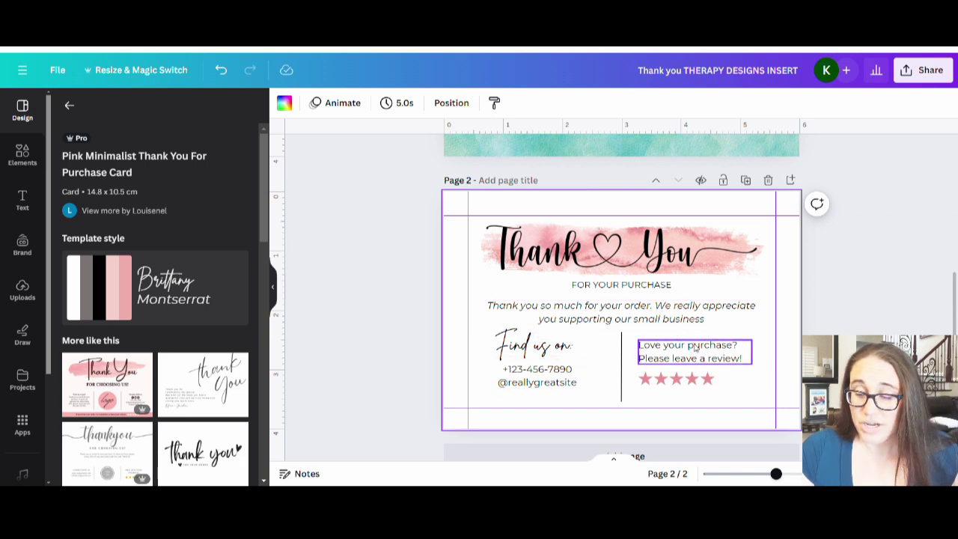
# - Delete the pink template's text and graphics from page 2
pyautogui.scroll(-3, 143, 359)
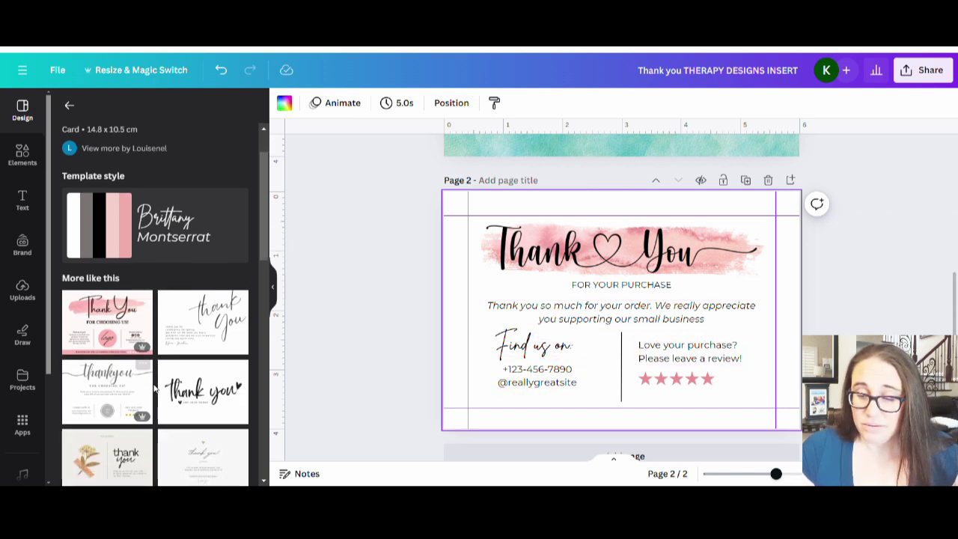
pyautogui.click(584, 317)
pyautogui.moveTo(763, 296); pyautogui.dragTo(741, 374)
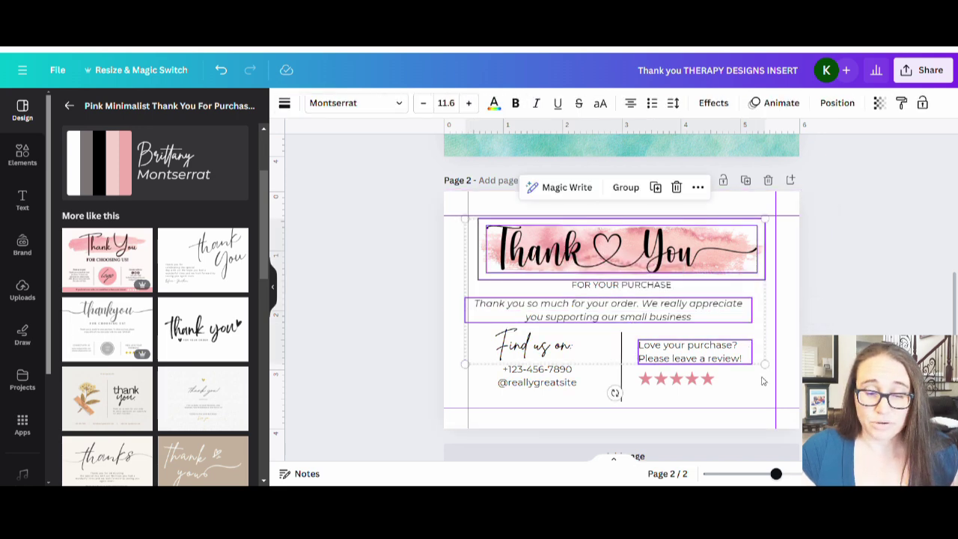
pyautogui.keyDown('shift'); pyautogui.click(612, 247); pyautogui.keyUp('shift')
pyautogui.press('Delete')
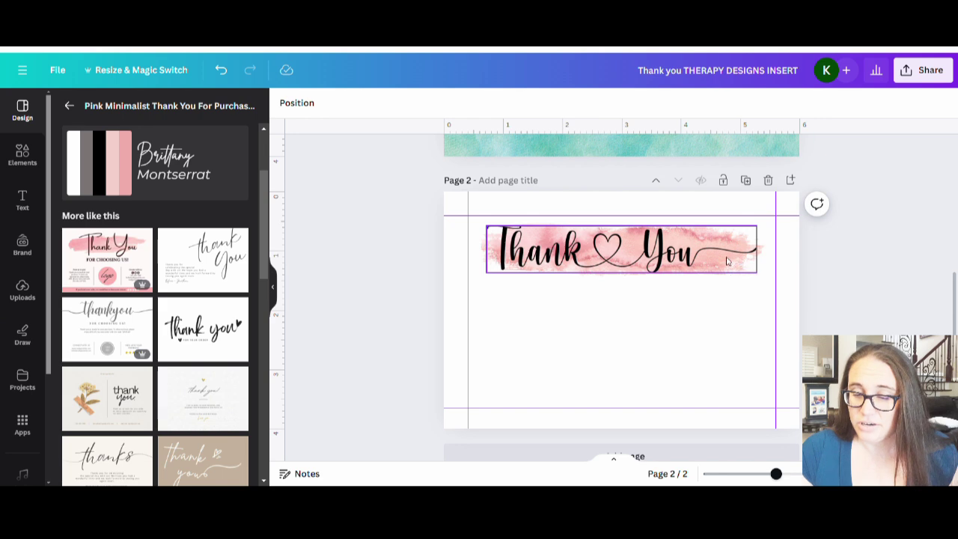
# - Apply the Gray Minimalist Business Thank You Card template to page 2 and compare its margins with the finished card on page 1
pyautogui.click(92, 339)
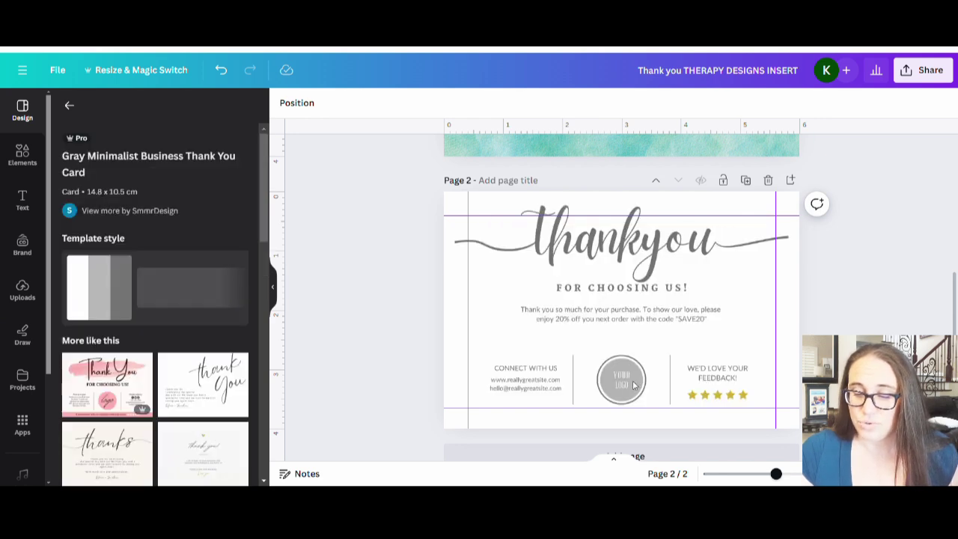
pyautogui.click(759, 331)
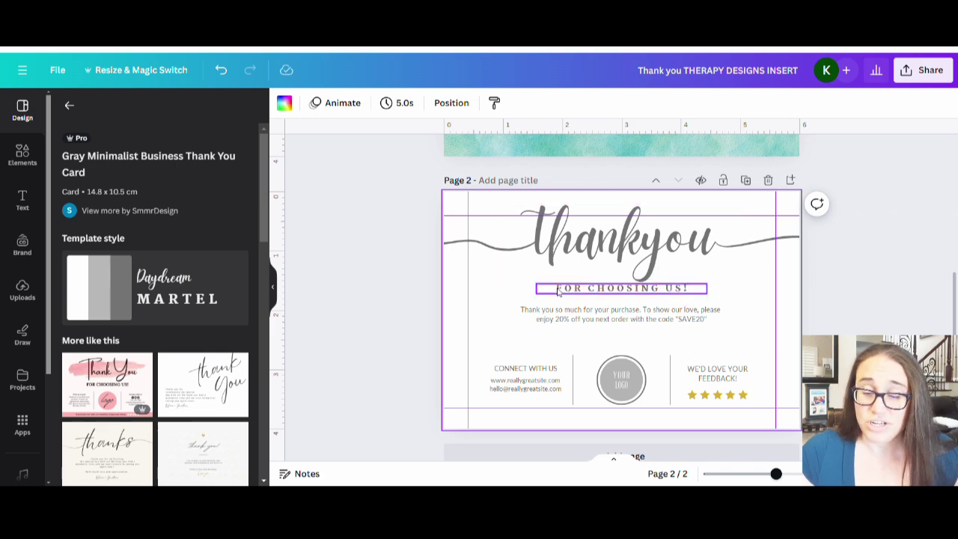
pyautogui.scroll(3, 695, 292)
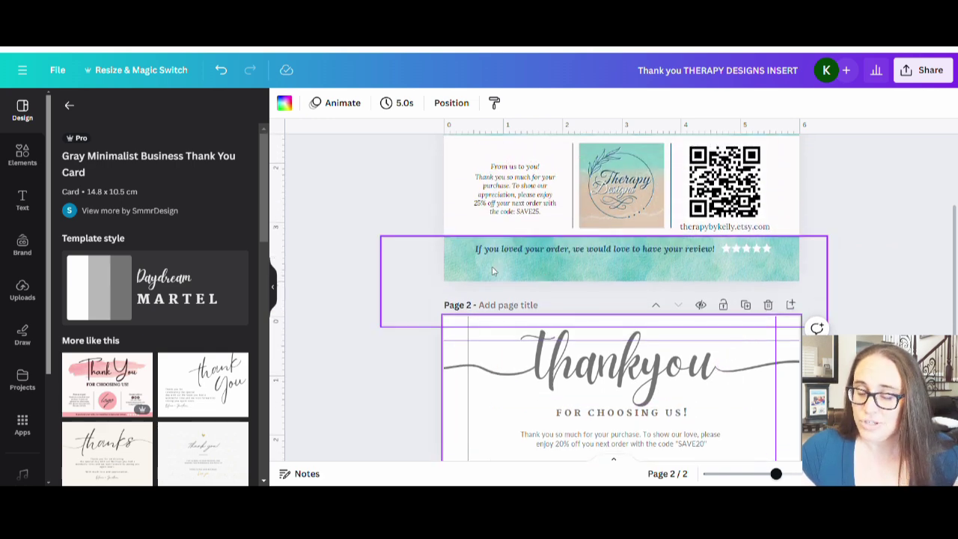
pyautogui.scroll(3, 797, 410)
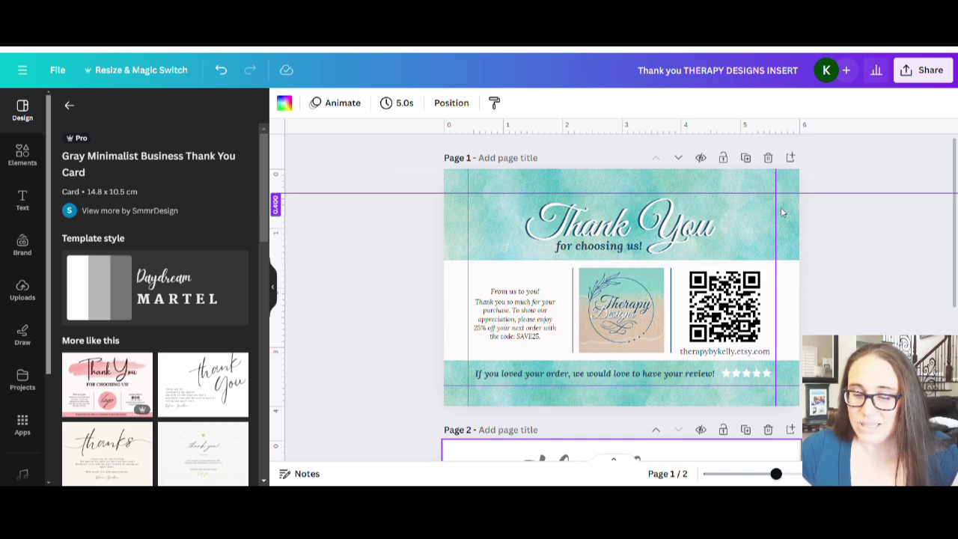
pyautogui.scroll(-5, 762, 355)
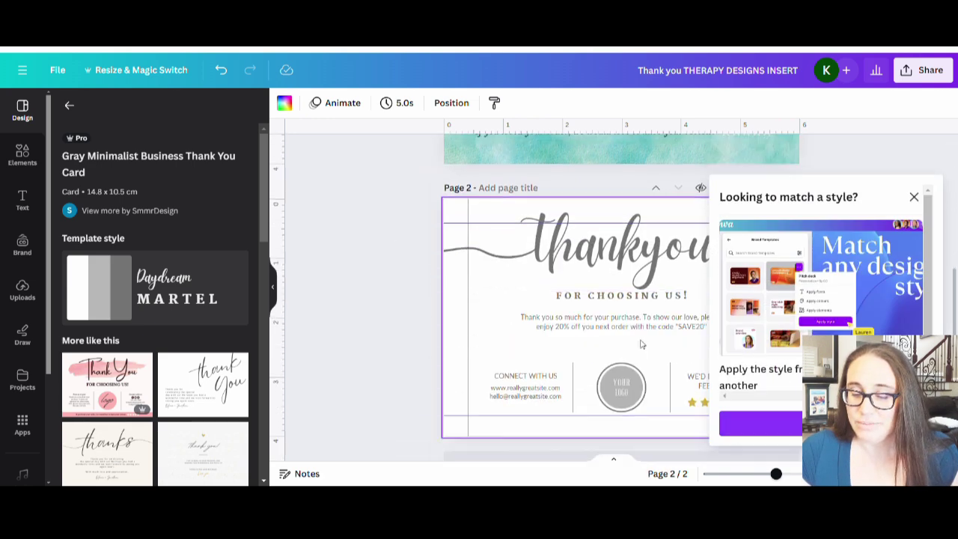
# - Move the "thankyou" heading on page 2 down inside the upper margin guide and dismiss the style-matching popup
pyautogui.click(668, 267)
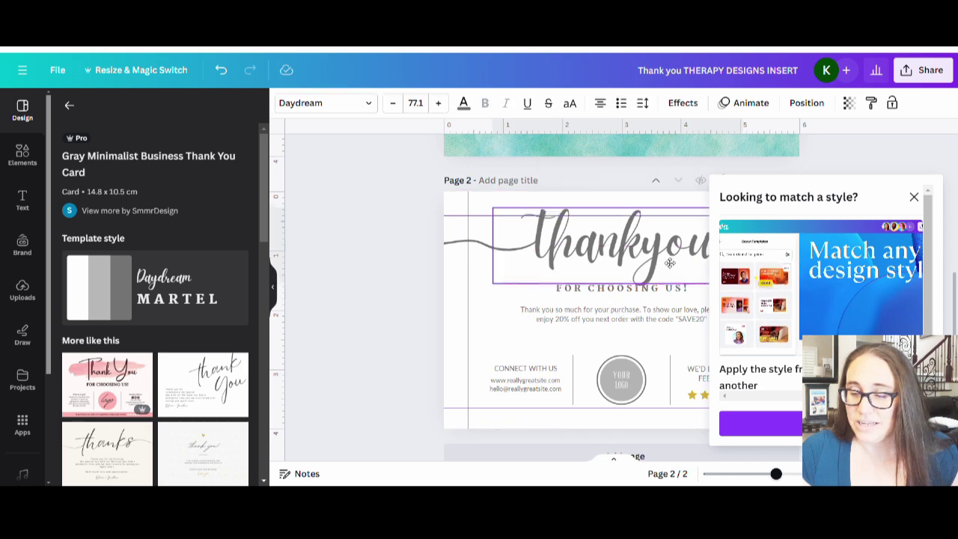
pyautogui.click(306, 306)
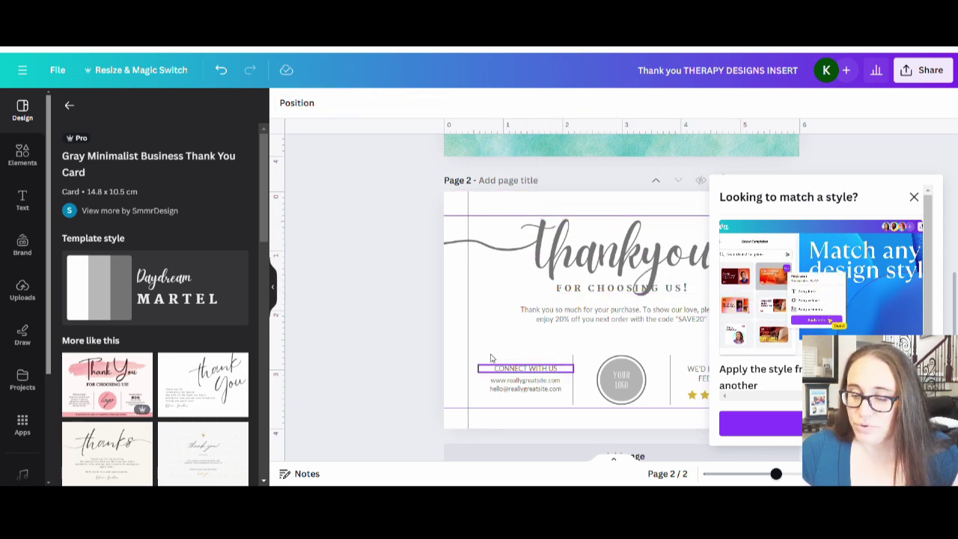
pyautogui.click(913, 197)
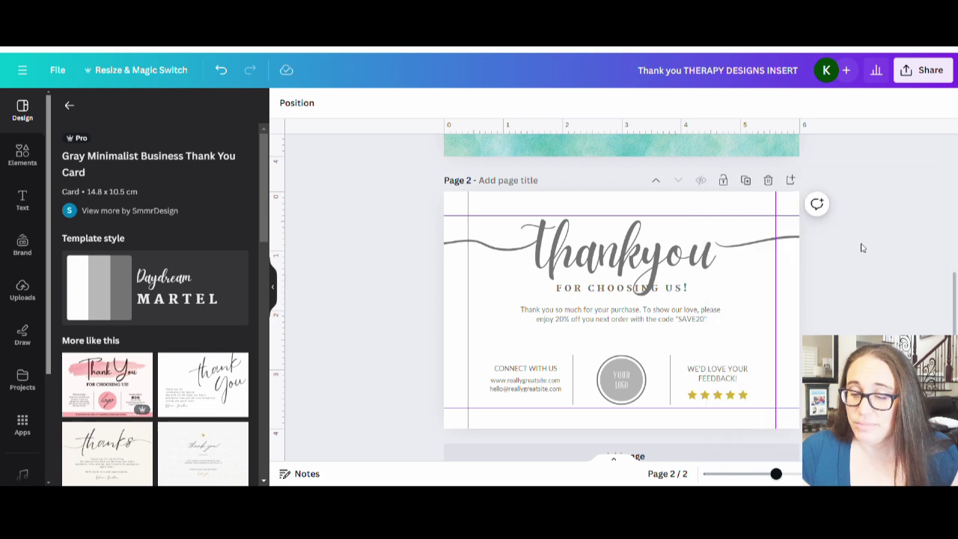
# - Move the discount message down to just above the logo row and place the "For choosing us!" line below the heading
pyautogui.click(673, 329)
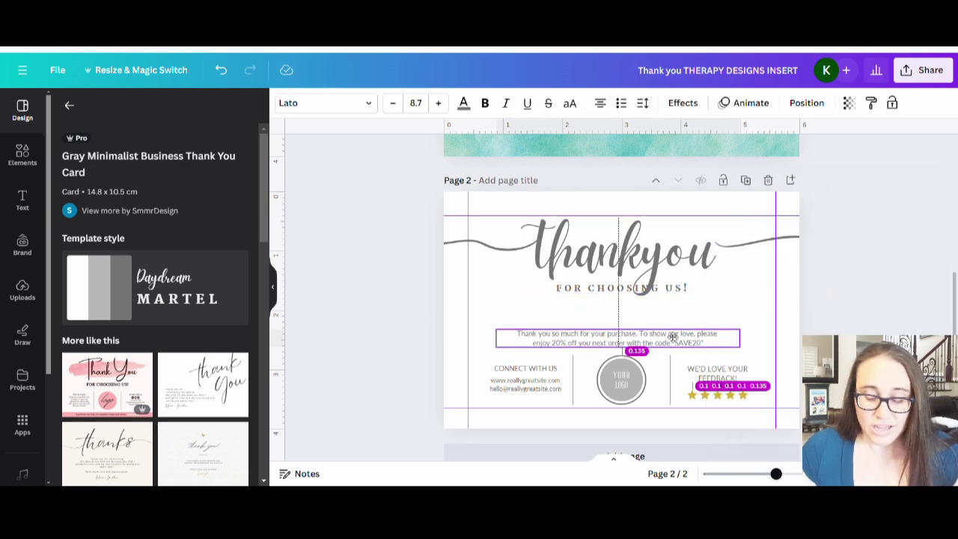
pyautogui.click(751, 278)
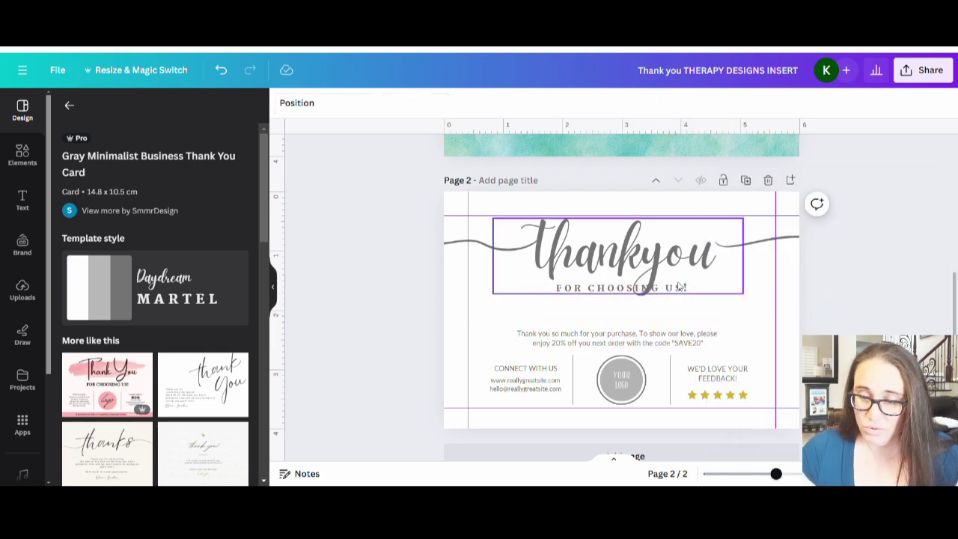
pyautogui.click(677, 279)
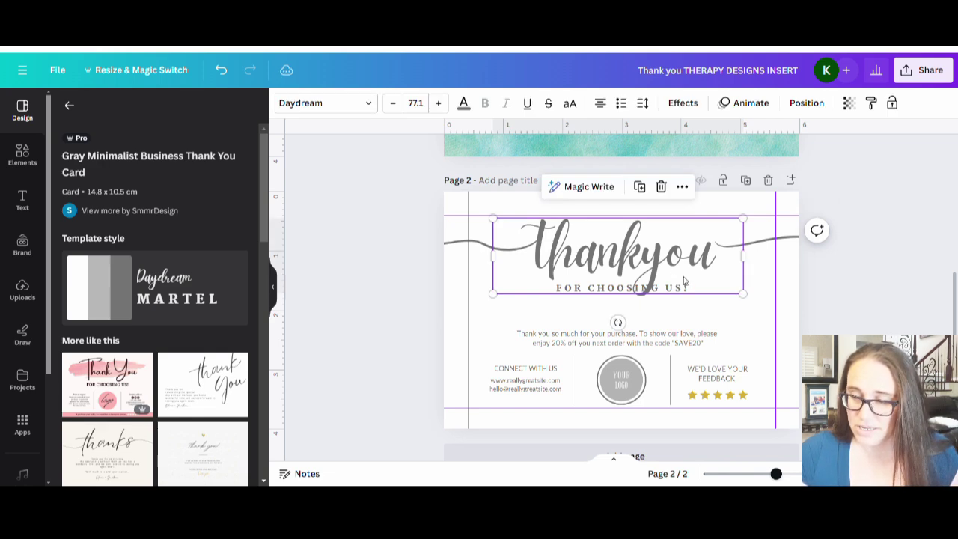
pyautogui.click(670, 300)
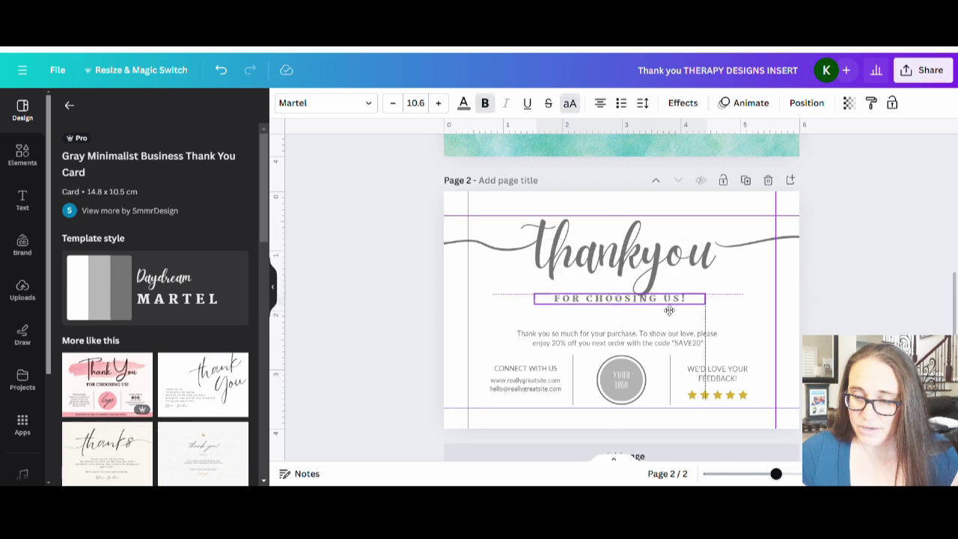
pyautogui.moveTo(672, 303); pyautogui.dragTo(672, 310)
pyautogui.click(826, 265)
# - Lower the swash lines on both sides of the "thankyou" heading so they connect with its lettering
pyautogui.click(790, 245)
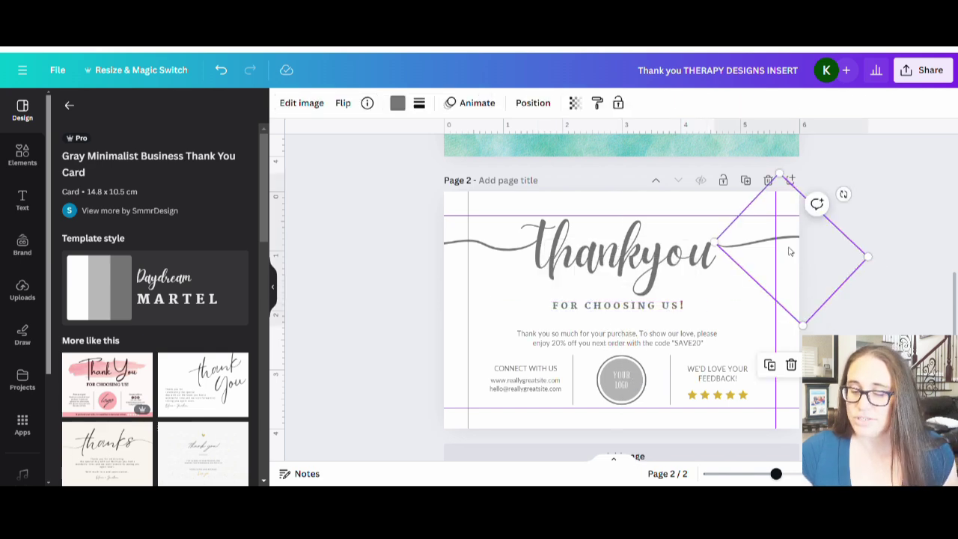
pyautogui.click(484, 248)
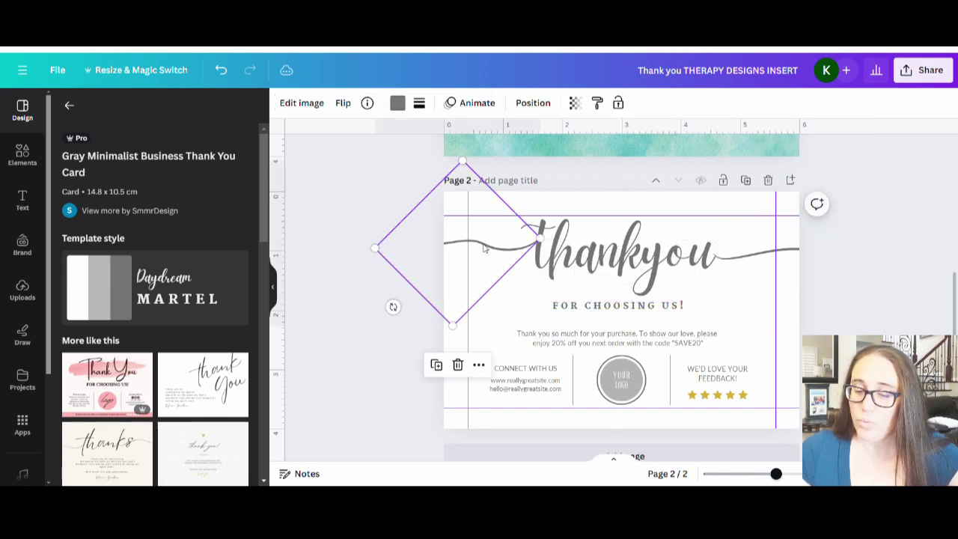
pyautogui.click(391, 316)
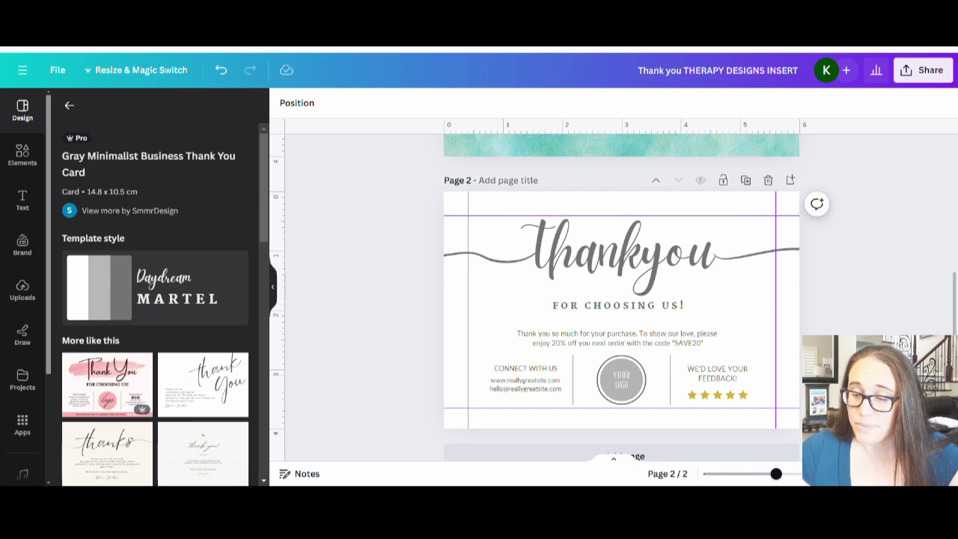
# - Duplicate the finished Therapy Designs card on page 1 and shift the upper watercolor band slightly on the copy
pyautogui.scroll(5, 722, 242)
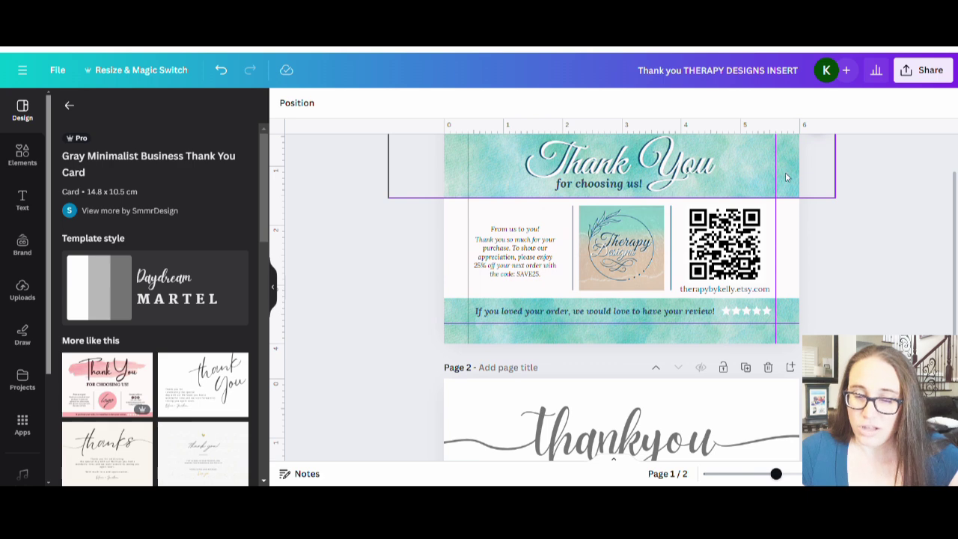
pyautogui.scroll(2, 795, 177)
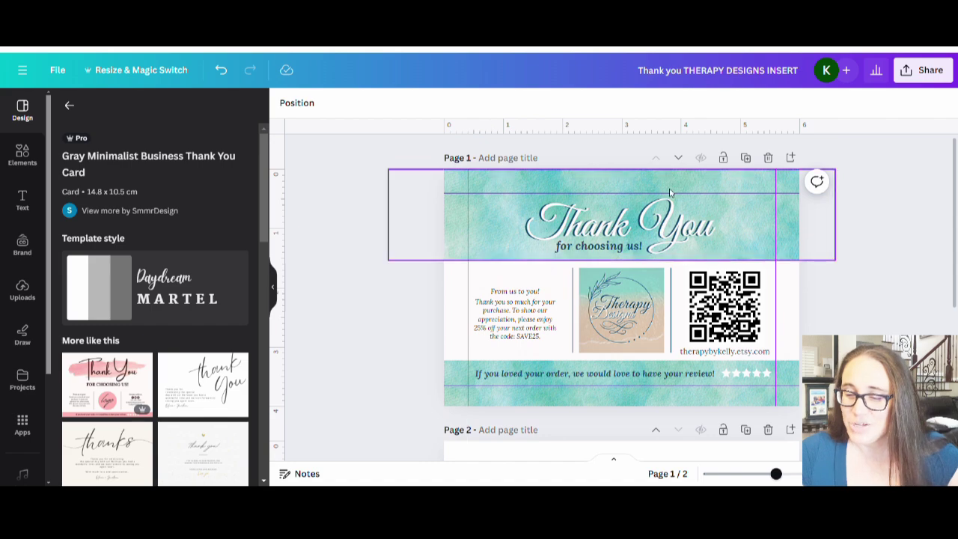
pyautogui.click(746, 158)
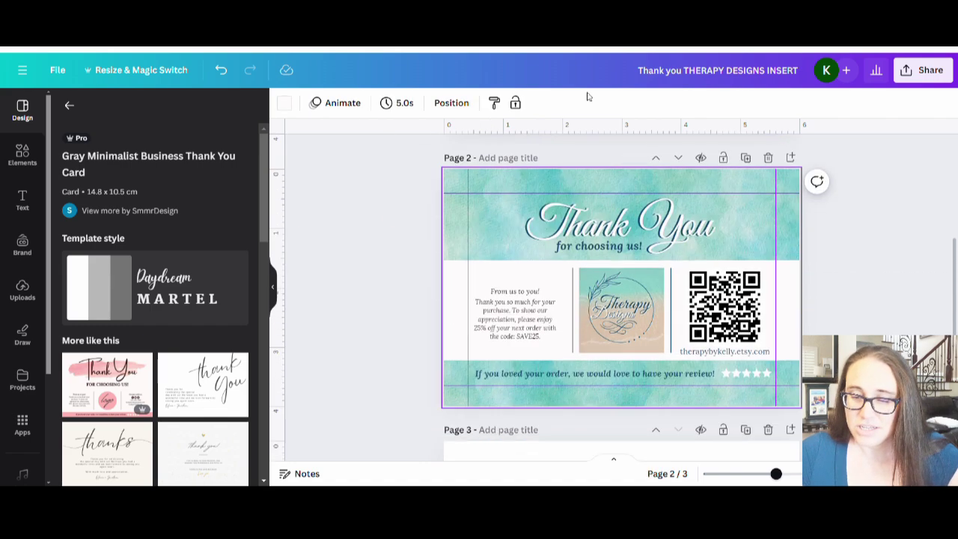
pyautogui.scroll(4, 597, 318)
pyautogui.scroll(-5, 597, 318)
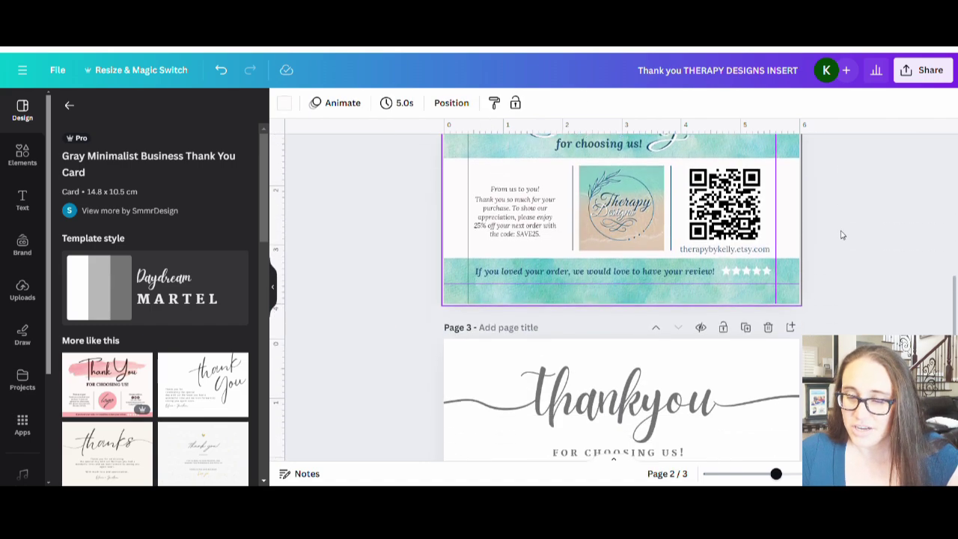
pyautogui.scroll(1, 853, 277)
pyautogui.moveTo(814, 193)
pyautogui.mouseDown()
pyautogui.moveTo(883, 180)
pyautogui.moveTo(539, 357)
pyautogui.moveTo(464, 320)
pyautogui.moveTo(767, 388)
pyautogui.moveTo(940, 197)
pyautogui.moveTo(863, 195)
pyautogui.moveTo(811, 207)
pyautogui.mouseUp()
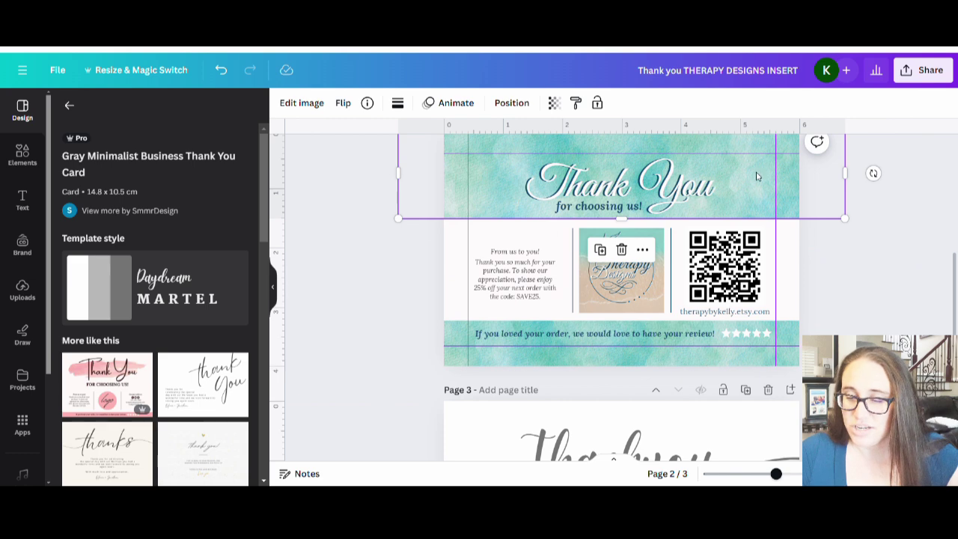
# - Try removing the lower watercolor band from the duplicated card and undo the deletion
pyautogui.scroll(-1, 753, 171)
pyautogui.scroll(-2, 753, 172)
pyautogui.click(782, 293)
pyautogui.press('Delete')
pyautogui.hotkey('ctrl', 'z')
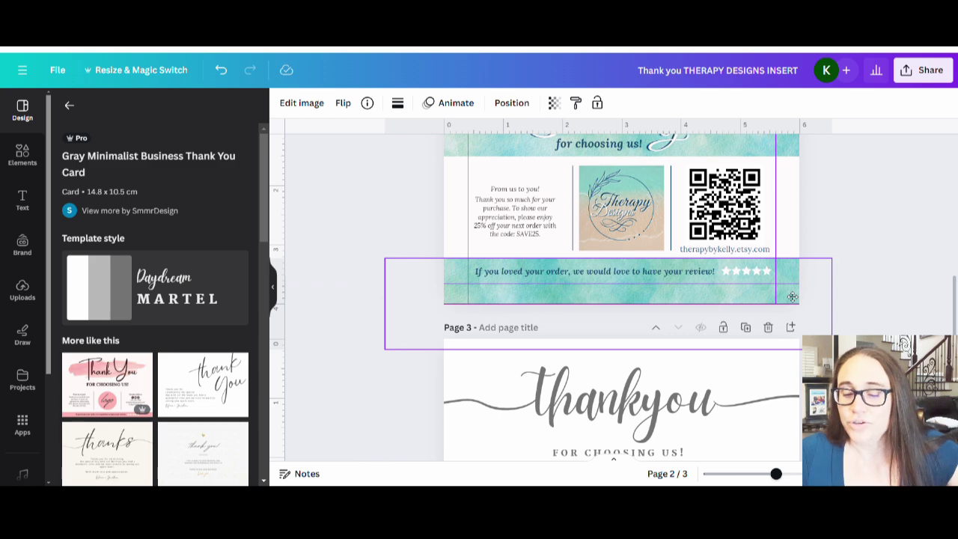
# - Select the grouped "Thank You" heading on the duplicated card
pyautogui.scroll(4, 797, 292)
pyautogui.click(771, 237)
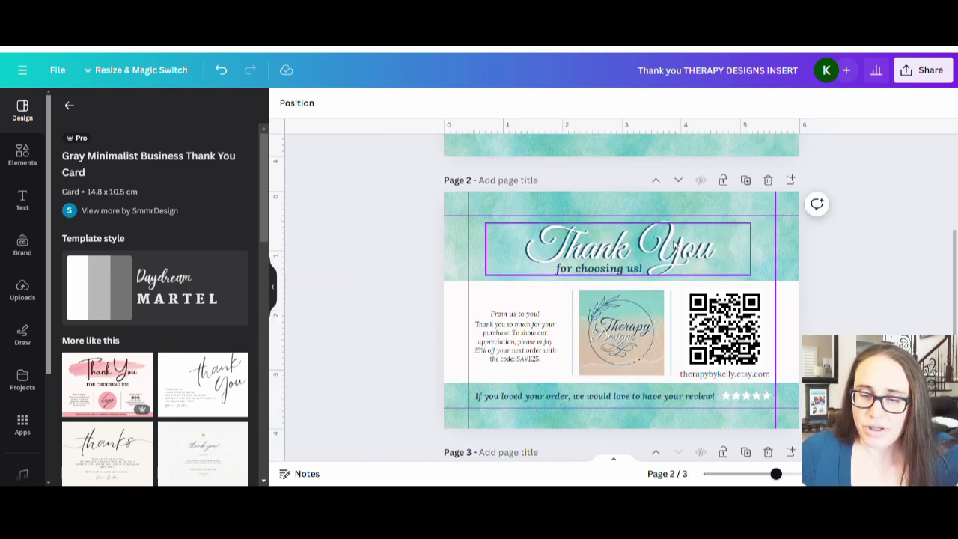
pyautogui.click(676, 244)
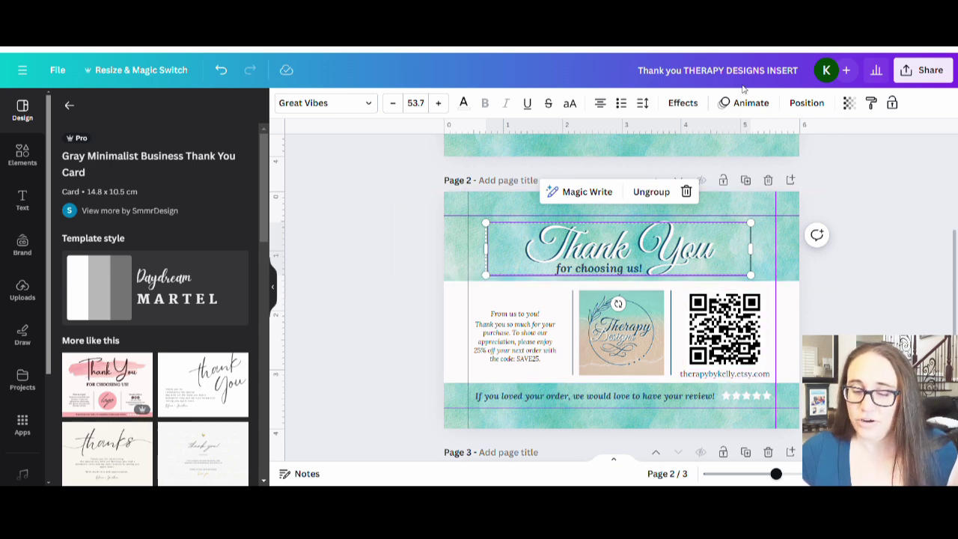
# - Switch to Etsy Shop Manager and copy the shop's unique Share & Save link
pyautogui.hotkey('ctrl', 'Tab')
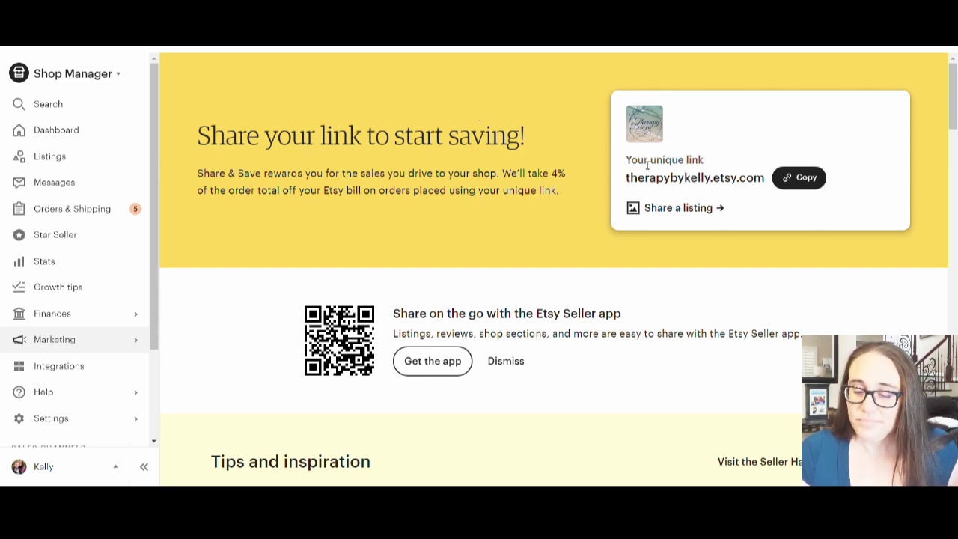
pyautogui.scroll(-1, 500, 178)
pyautogui.scroll(-1, 499, 178)
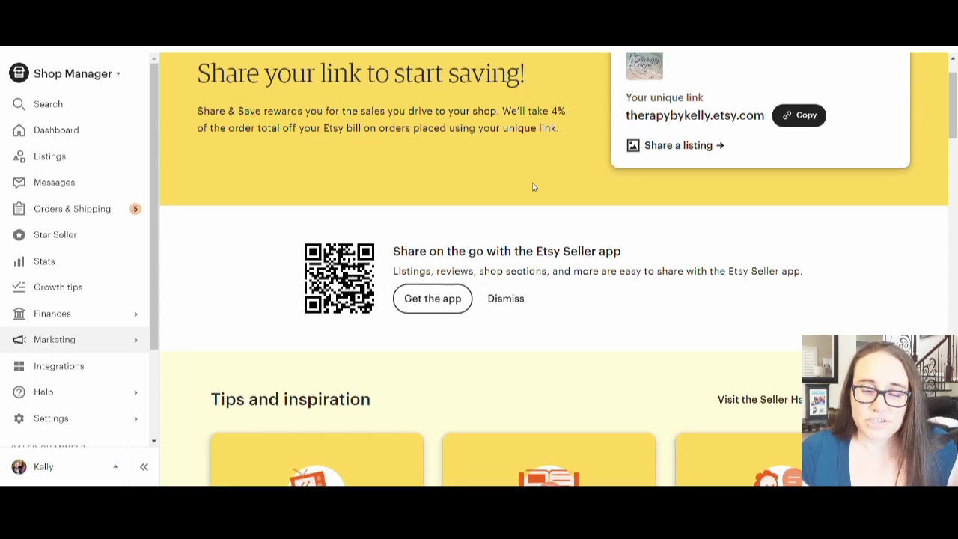
pyautogui.scroll(1, 544, 202)
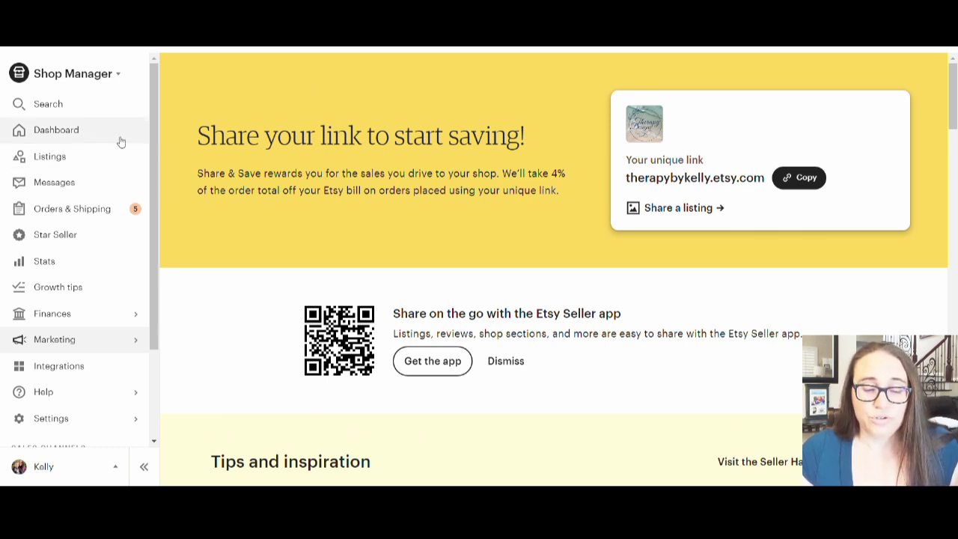
pyautogui.click(35, 342)
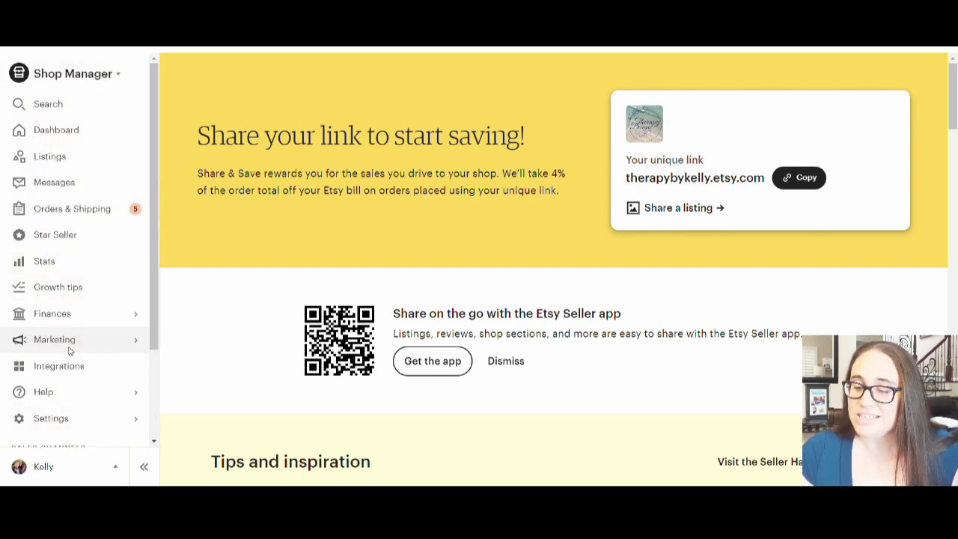
pyautogui.click(66, 346)
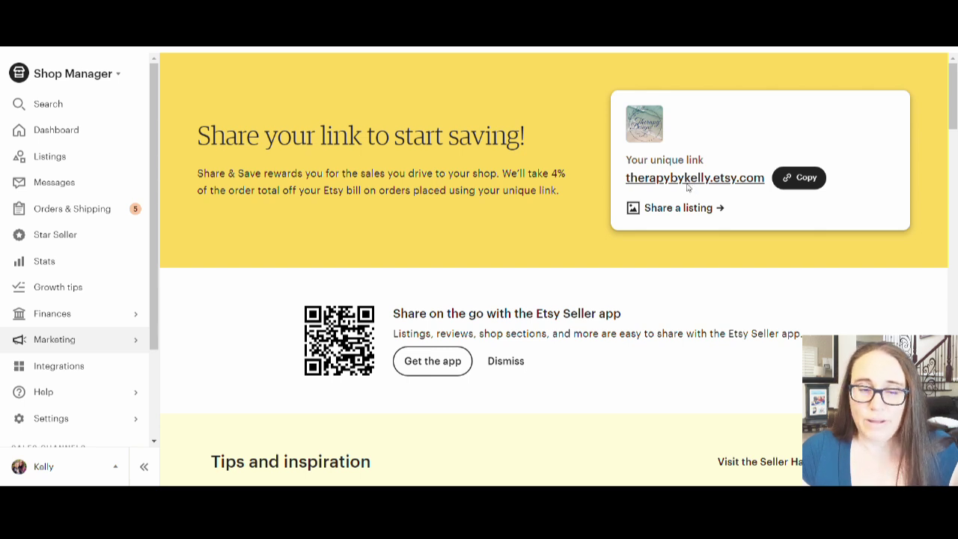
pyautogui.click(806, 177)
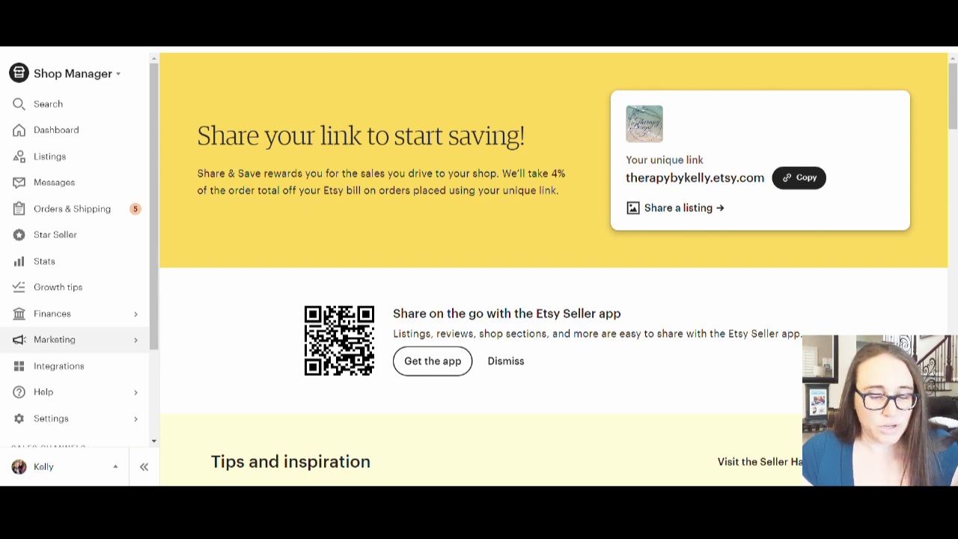
# - Switch back to Canva and generate a QR code from the copied Etsy shop link with the QR Code app
pyautogui.hotkey('ctrl', 'Tab')
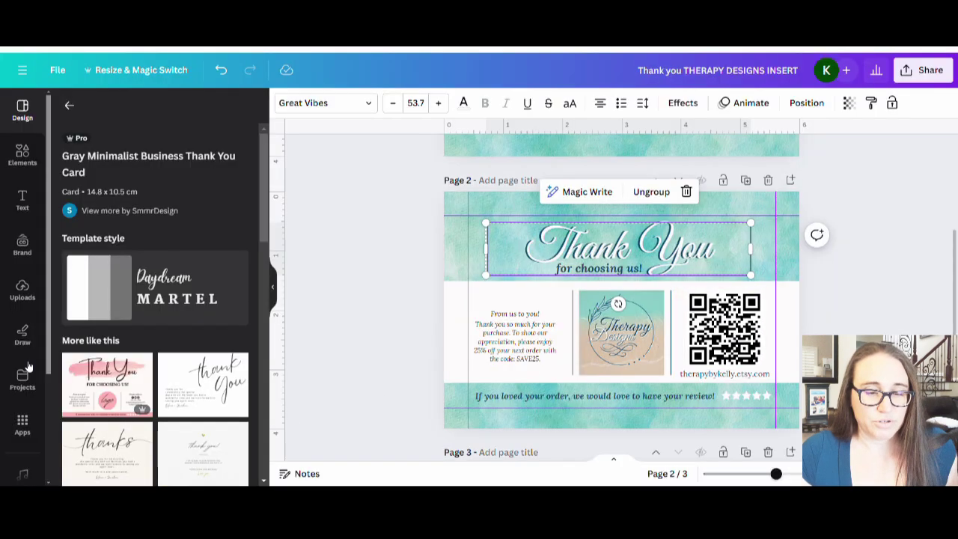
pyautogui.scroll(-2, 38, 256)
pyautogui.scroll(-3, 30, 321)
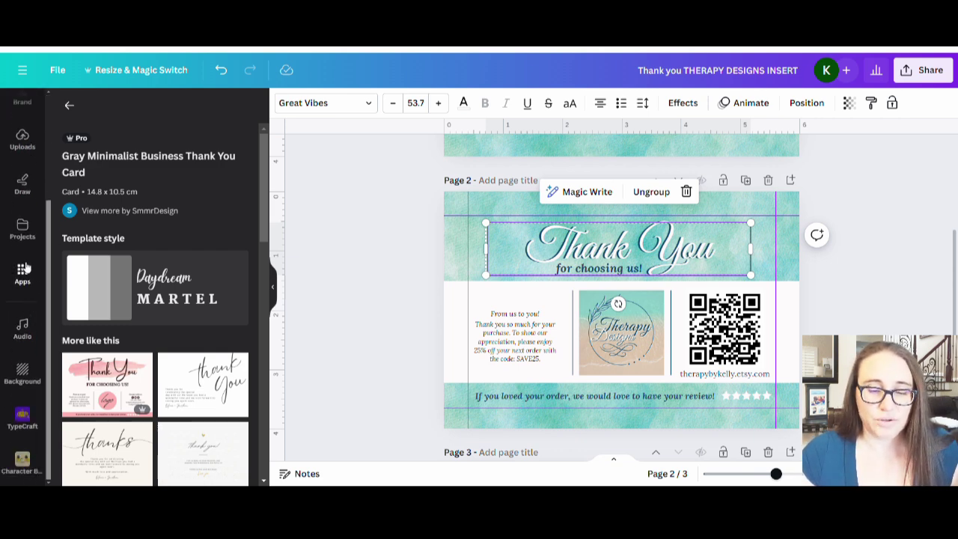
pyautogui.click(23, 271)
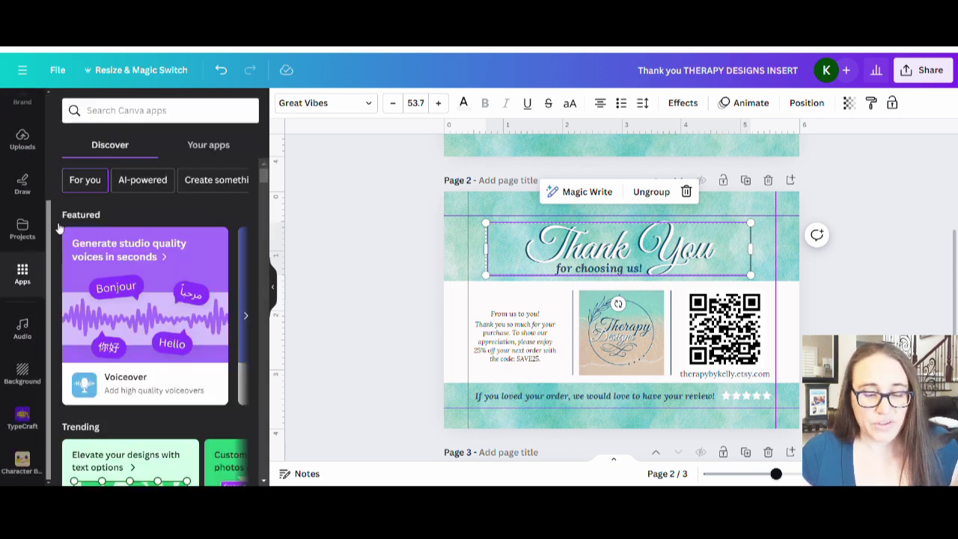
pyautogui.scroll(-4, 203, 269)
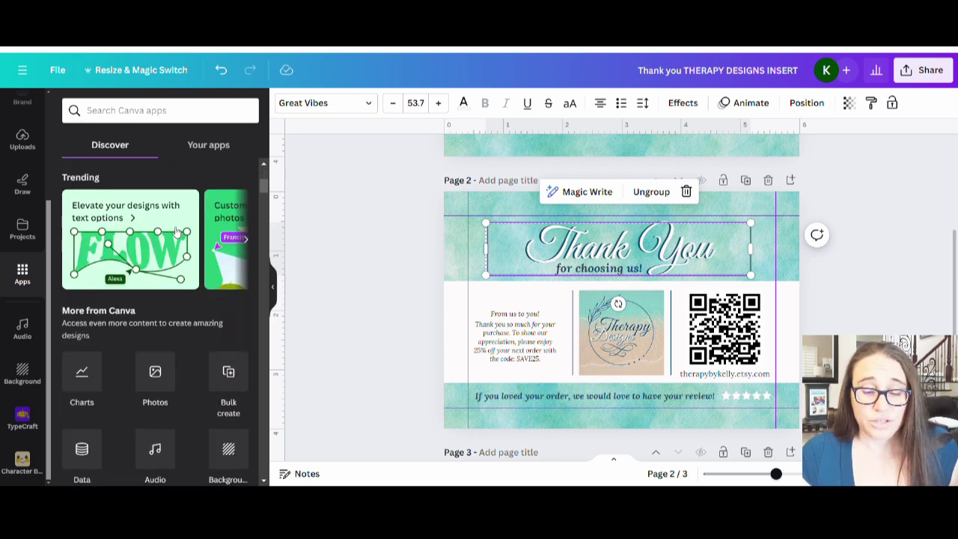
pyautogui.scroll(-3, 89, 221)
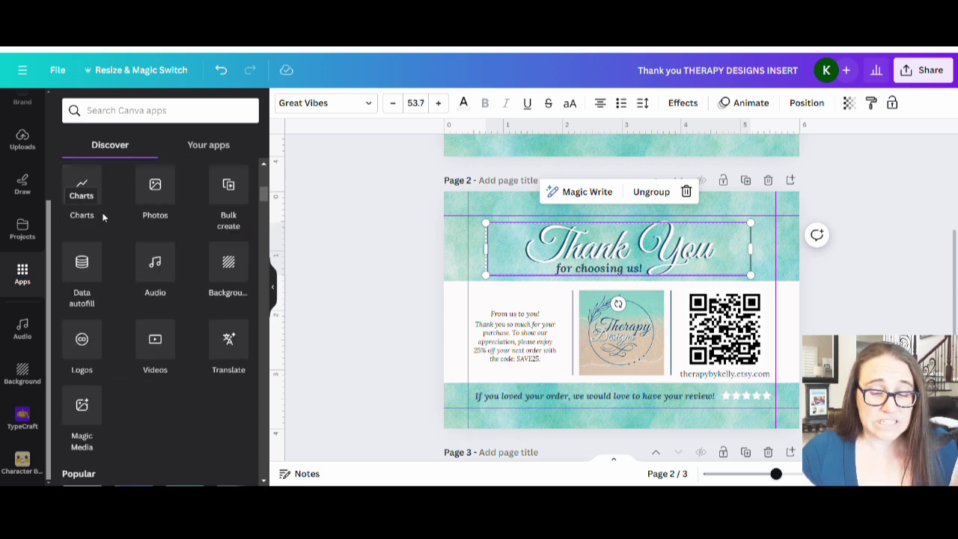
pyautogui.scroll(-3, 128, 240)
pyautogui.scroll(-1, 142, 251)
pyautogui.scroll(-1, 126, 245)
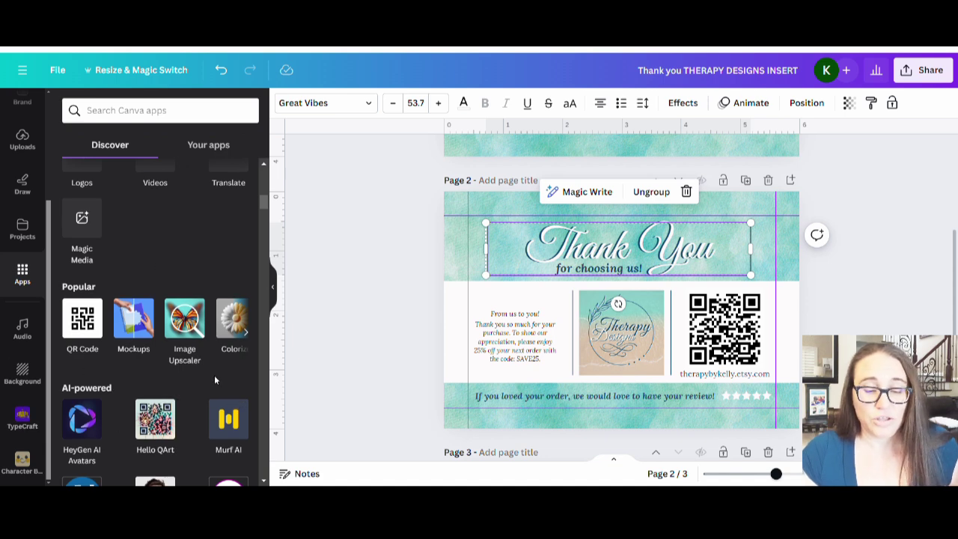
pyautogui.click(80, 329)
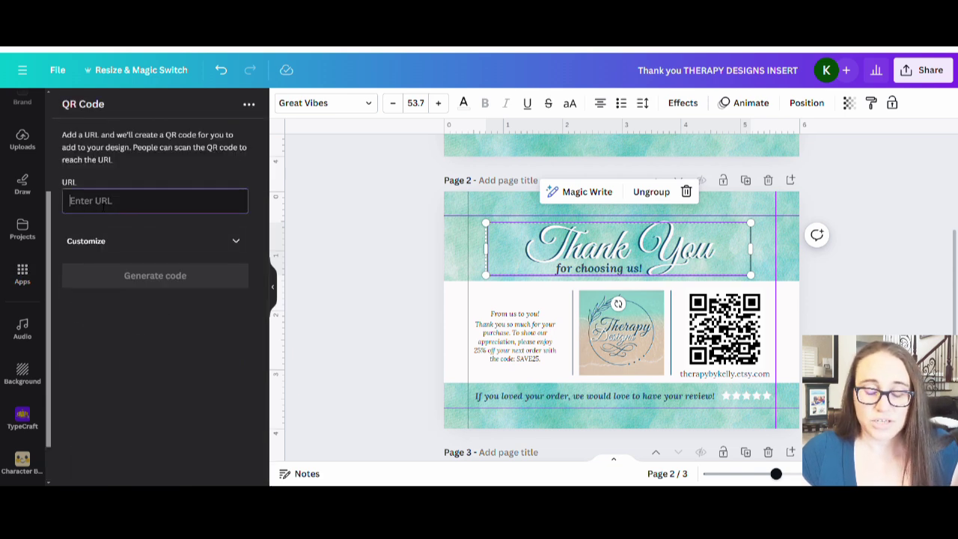
pyautogui.hotkey('ctrl', 'v')
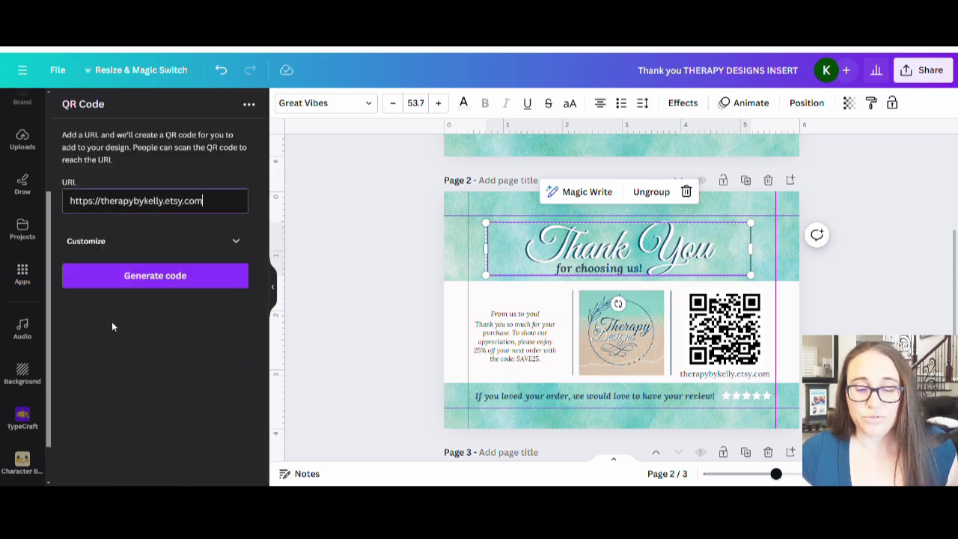
pyautogui.click(159, 277)
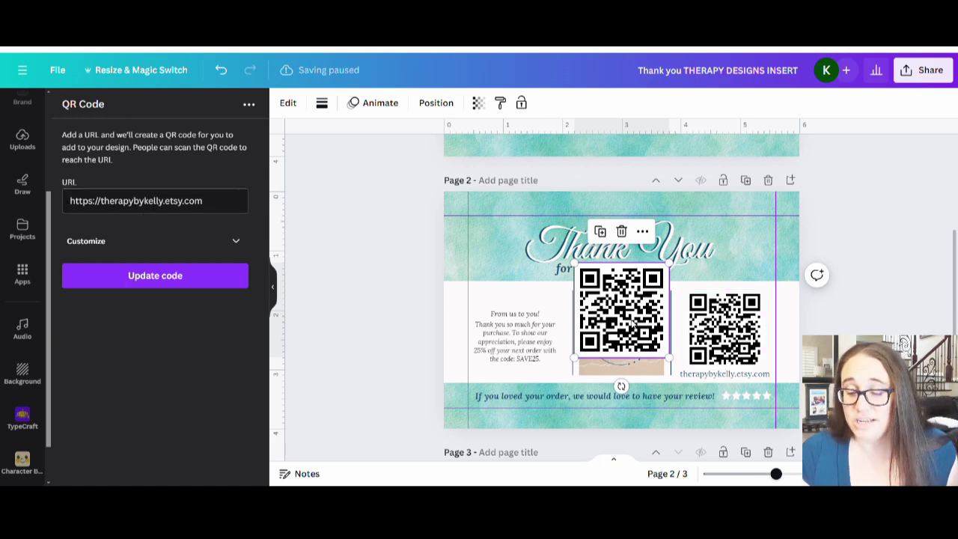
# - Try placing the new QR code over the existing one on the page 2 card, remove it, and return to page 1
pyautogui.moveTo(638, 332); pyautogui.dragTo(742, 351)
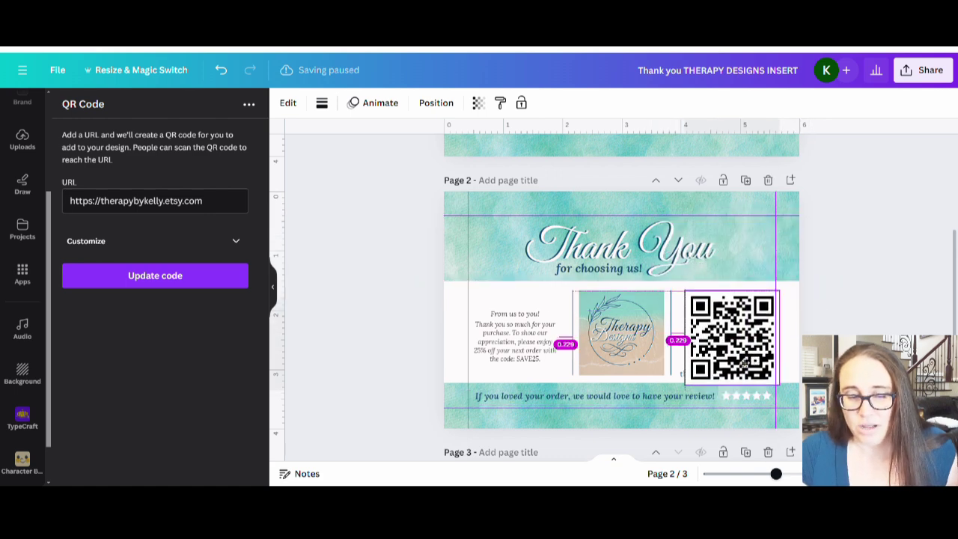
pyautogui.press('Escape')
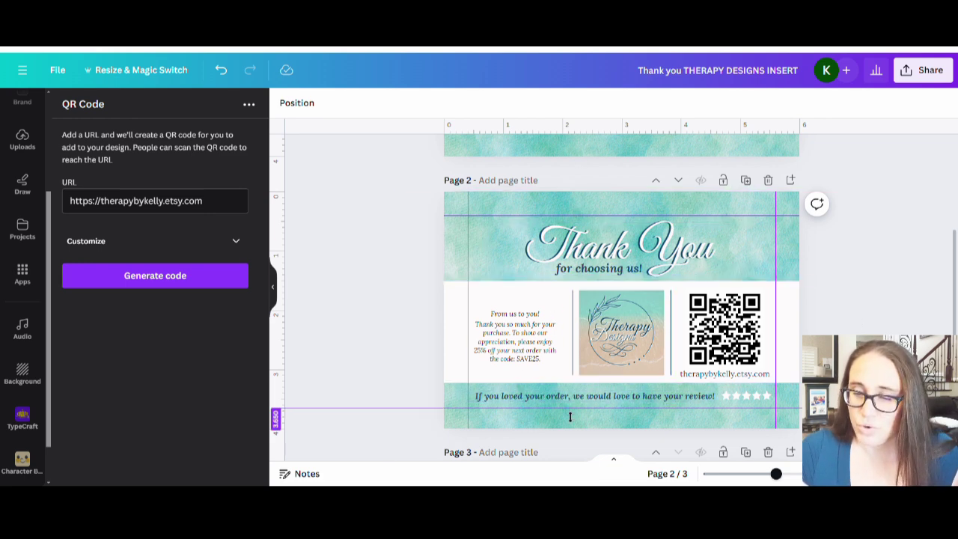
pyautogui.scroll(4, 838, 247)
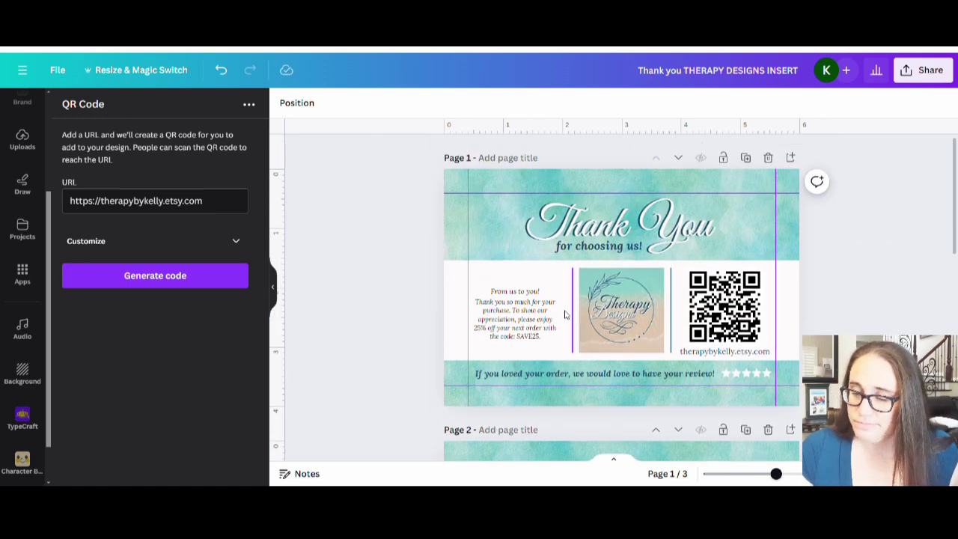
# - Switch to Printify's Branding page and open the package inserts setup to review the store's insert settings
pyautogui.click(332, 282)
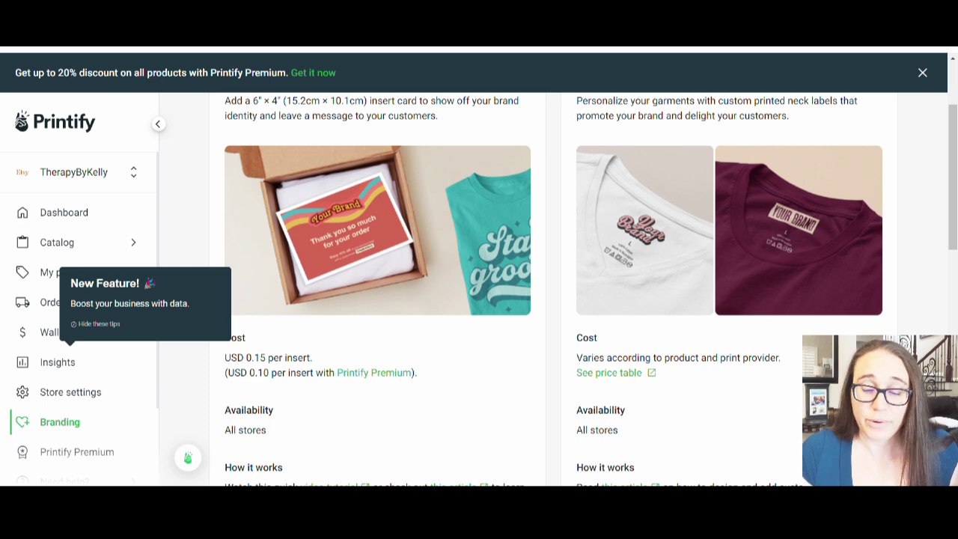
pyautogui.scroll(-2, 352, 315)
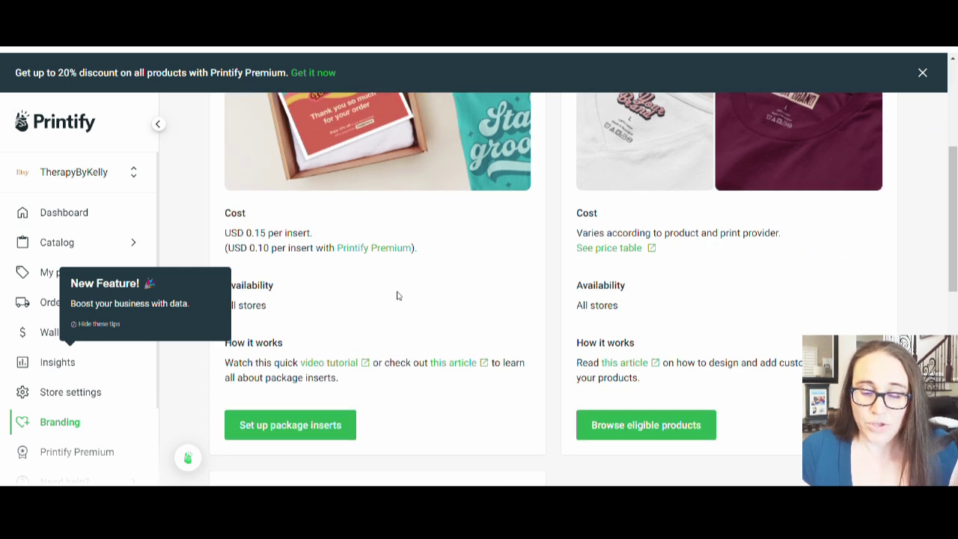
pyautogui.click(298, 438)
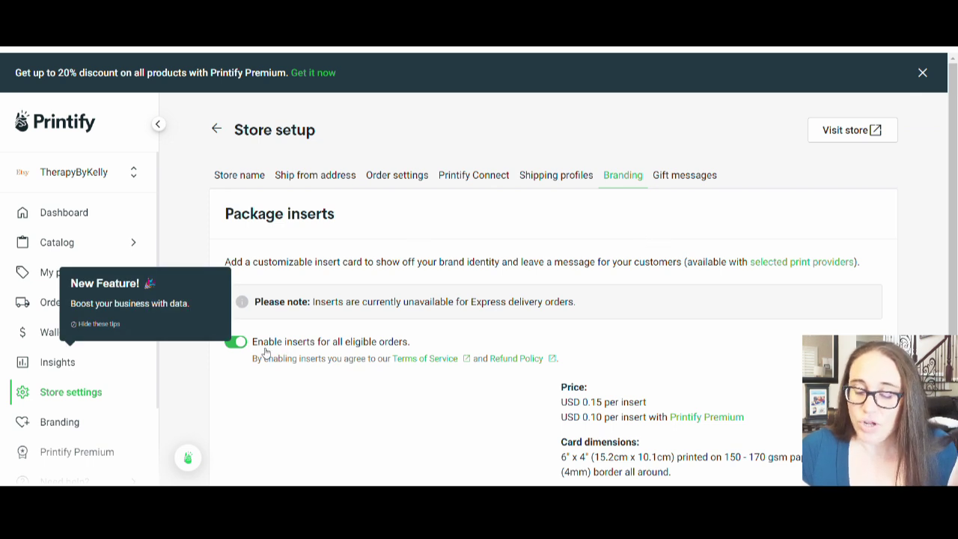
pyautogui.scroll(-1, 266, 353)
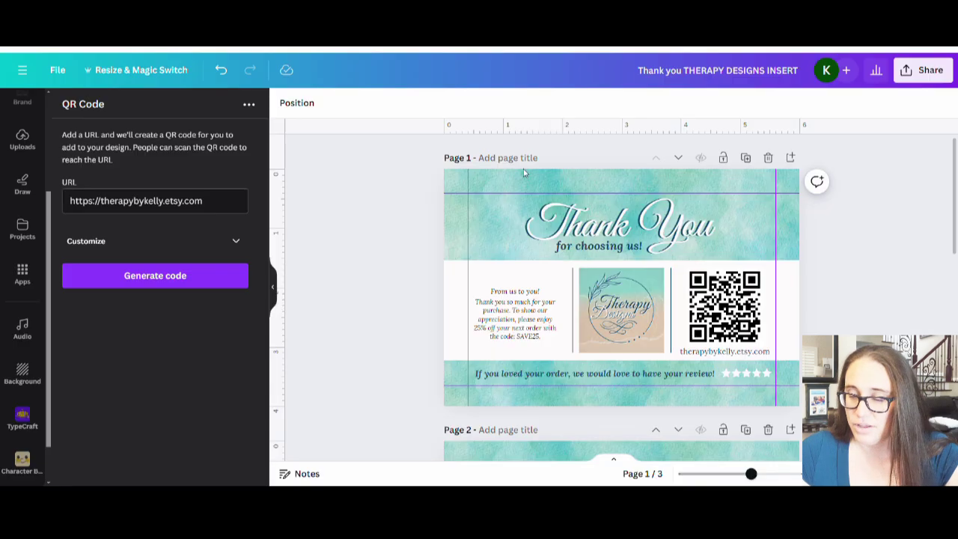
pyautogui.moveTo(773, 292); pyautogui.dragTo(781, 291)
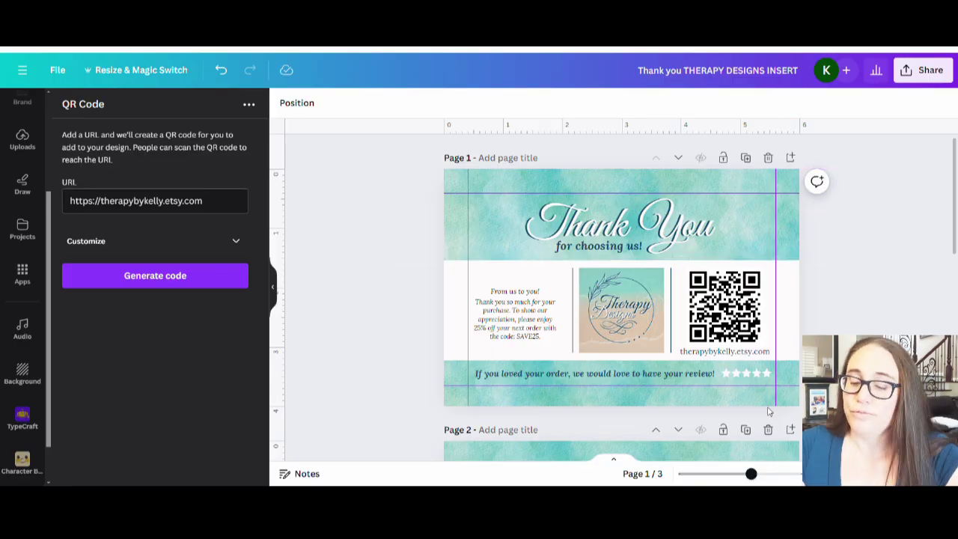